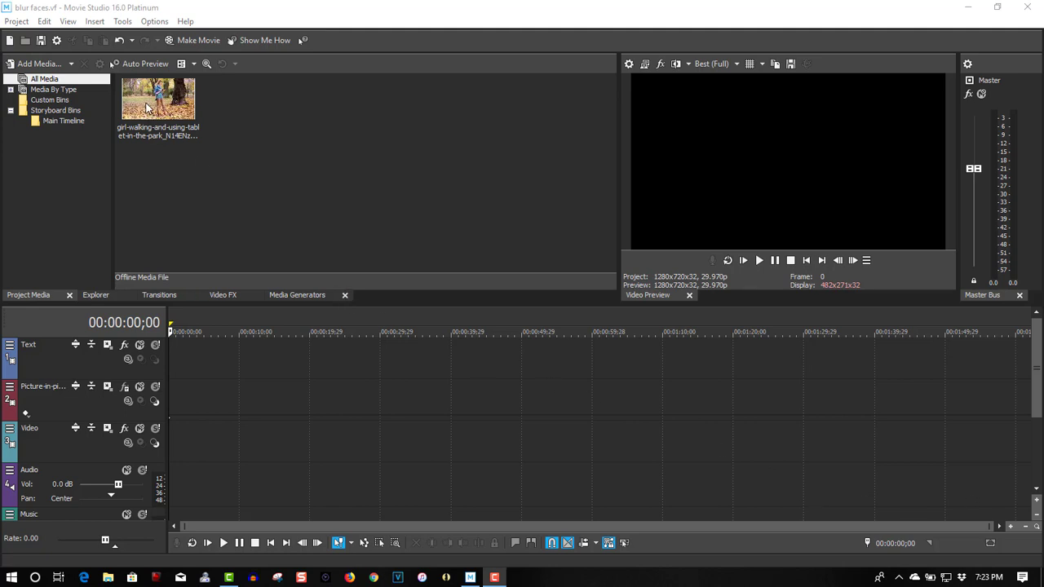
Step: Place the park clip on the Video track, match the project to its 1920x1080 settings, and preview it
{"action": "left_click_drag", "start_coordinate": [146, 108], "coordinate": [172, 476]}
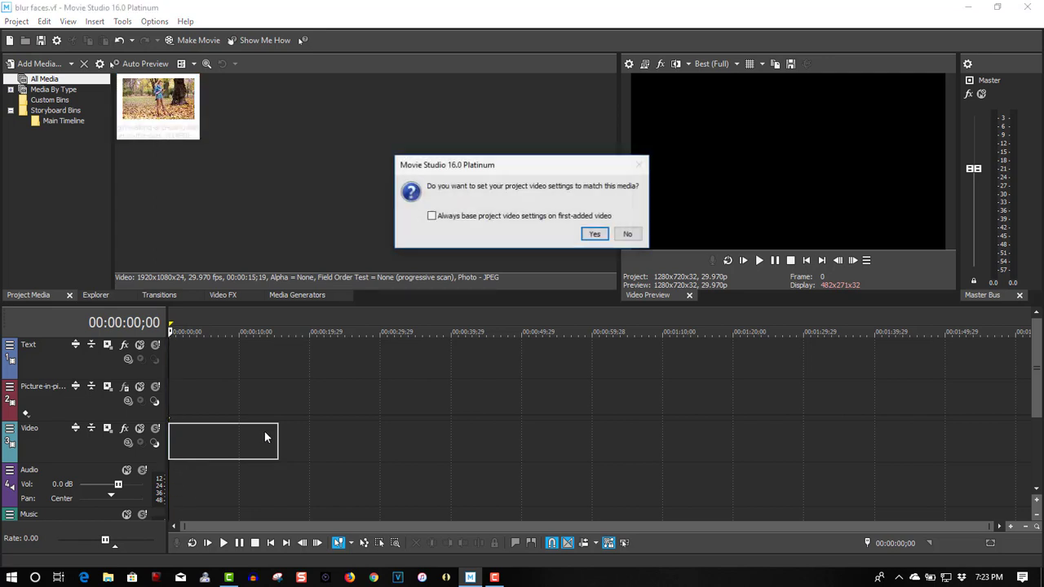
{"action": "left_click", "coordinate": [597, 236]}
{"action": "left_click", "coordinate": [758, 260]}
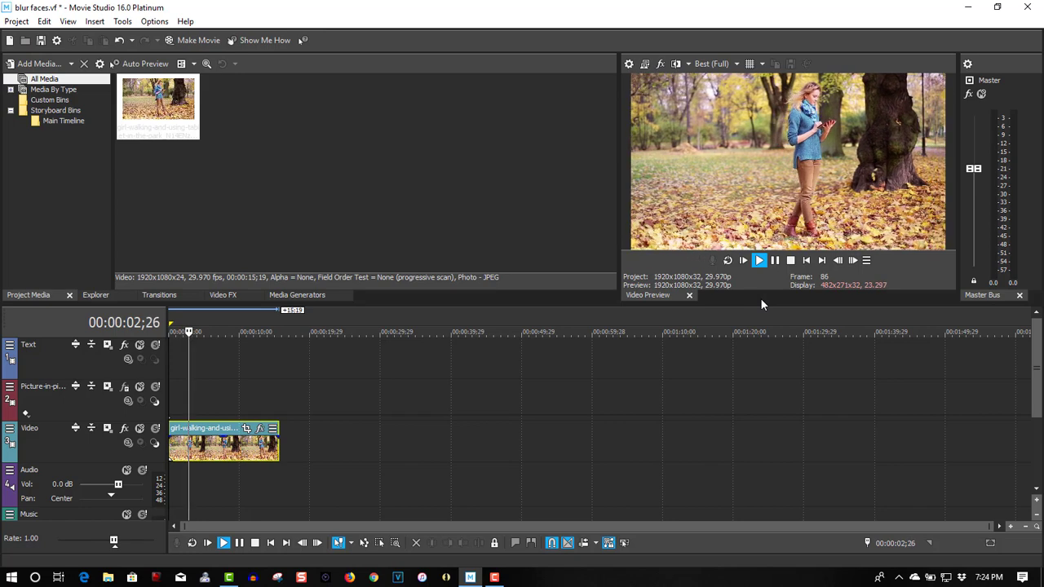
{"action": "left_click", "coordinate": [806, 260]}
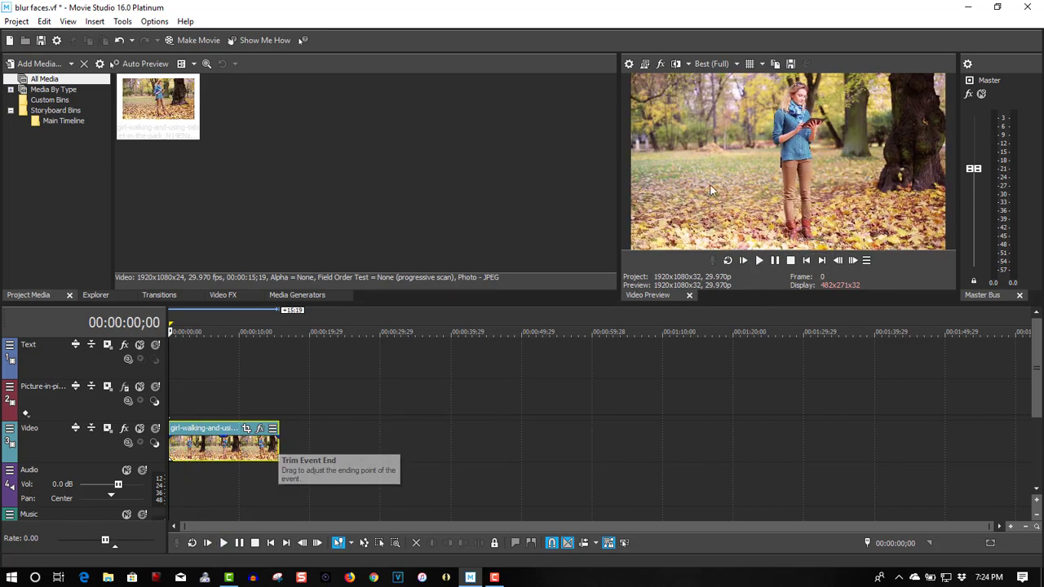
Step: Insert a new video track above and paste a copy of the park clip at its start
{"action": "right_click", "coordinate": [292, 444]}
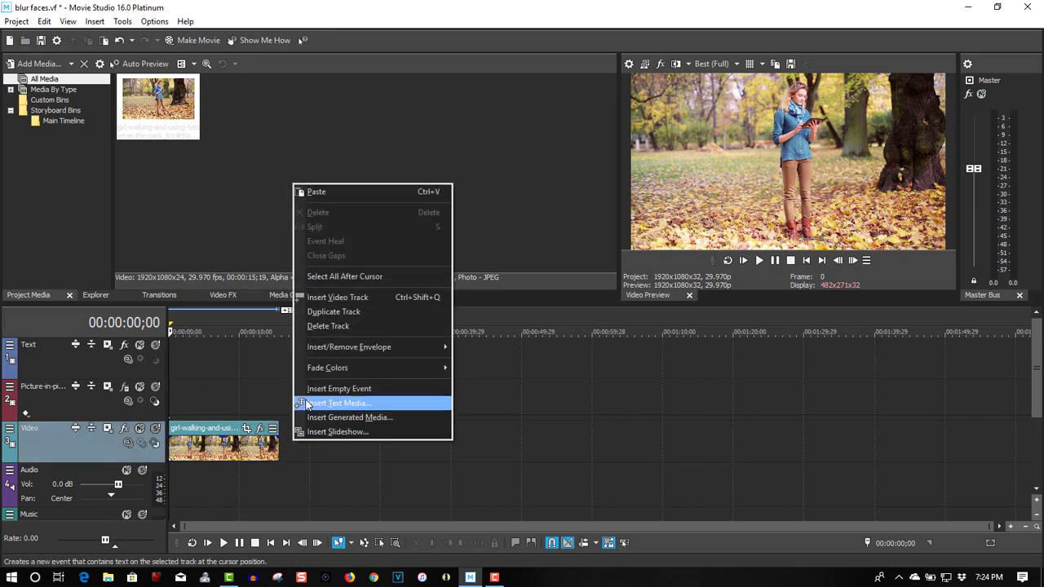
{"action": "left_click", "coordinate": [350, 297]}
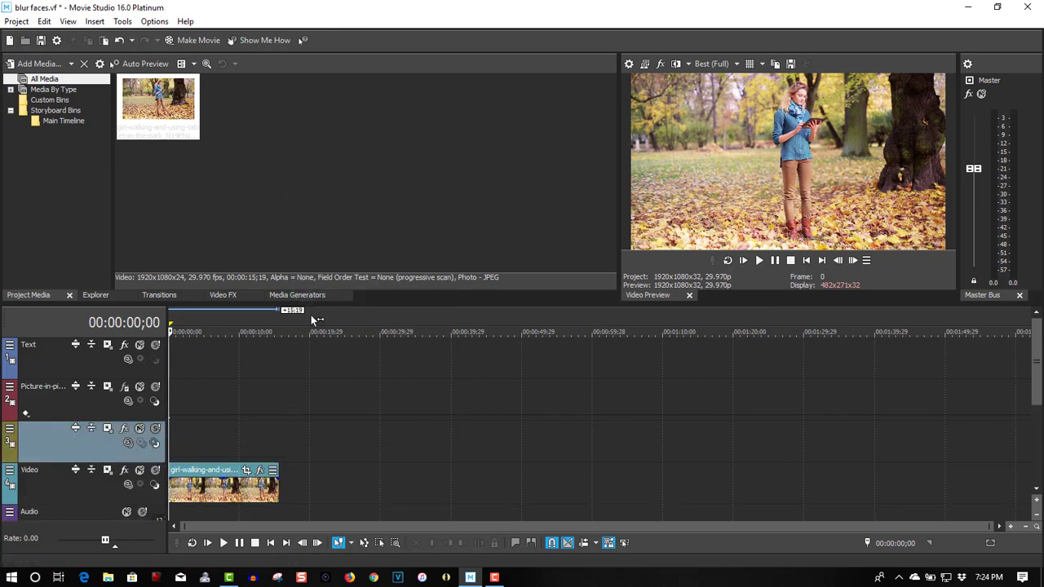
{"action": "left_click", "coordinate": [209, 488]}
{"action": "right_click", "coordinate": [211, 487]}
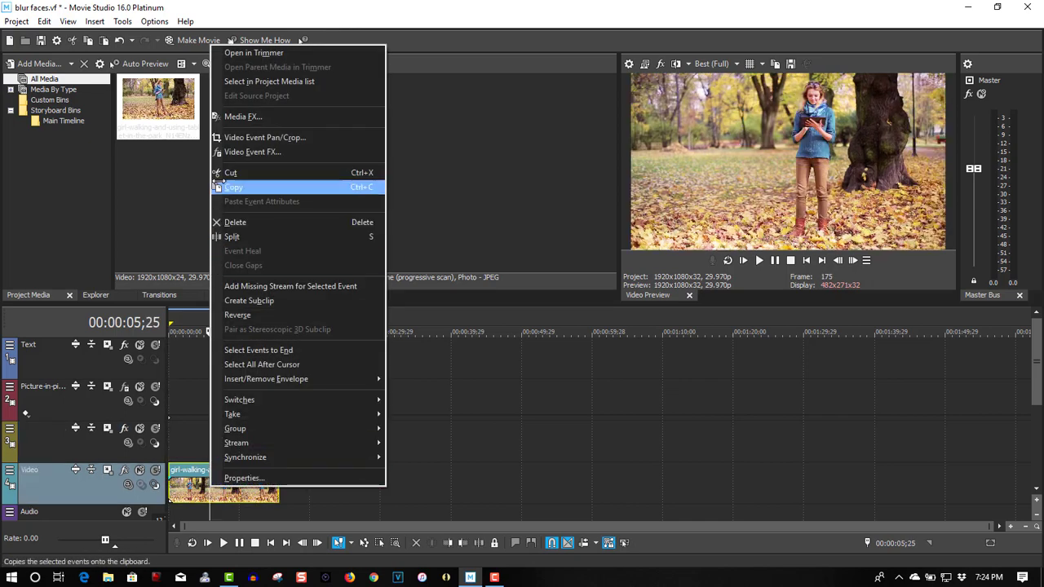
{"action": "left_click", "coordinate": [217, 187]}
{"action": "right_click", "coordinate": [174, 449]}
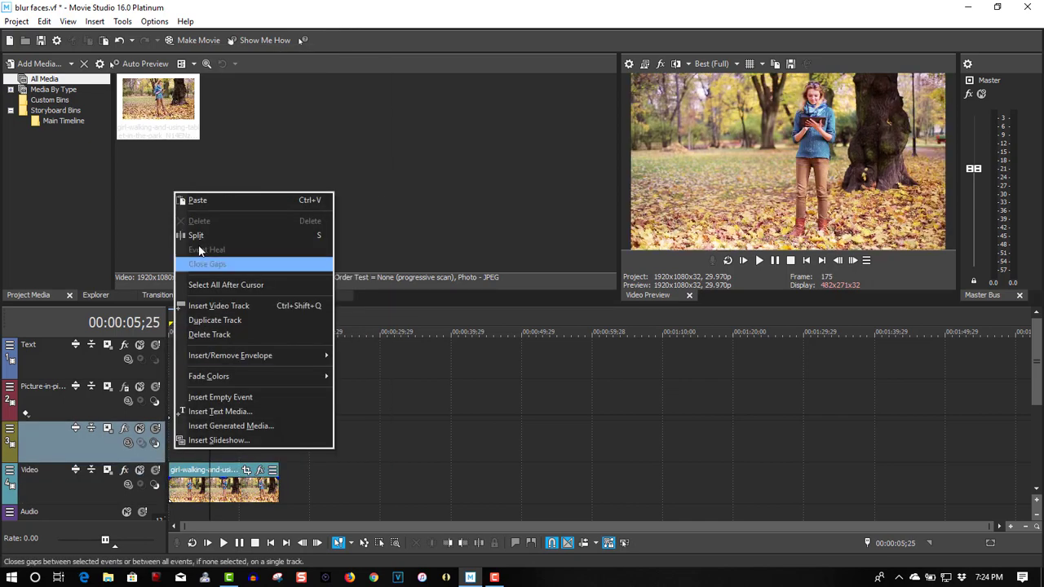
{"action": "left_click", "coordinate": [197, 200]}
{"action": "left_click_drag", "start_coordinate": [265, 433], "coordinate": [226, 433]}
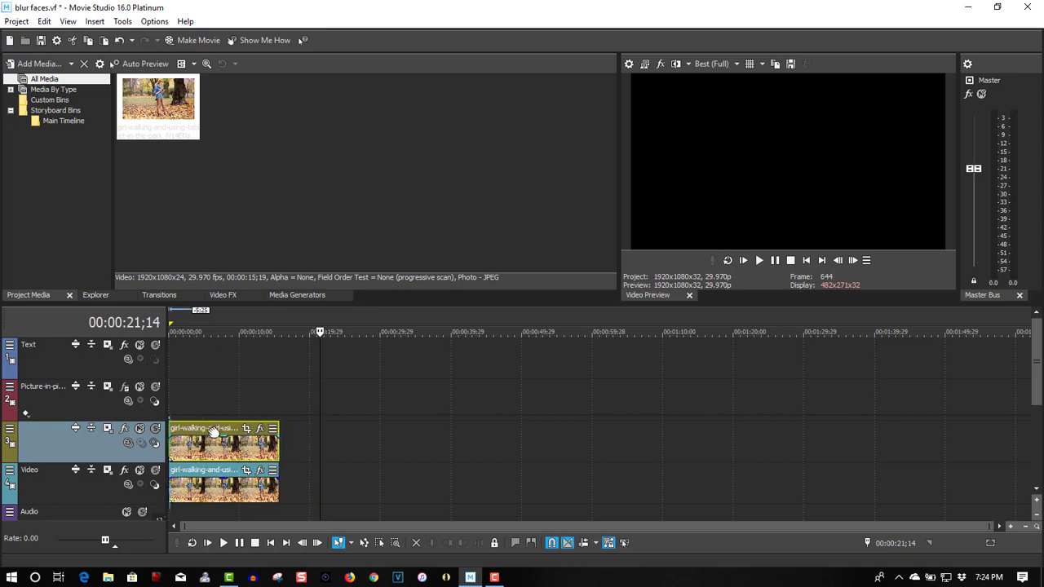
Step: Mute the original Video track and drop Bézier Masking onto the copied clip on the upper track
{"action": "left_click", "coordinate": [139, 471]}
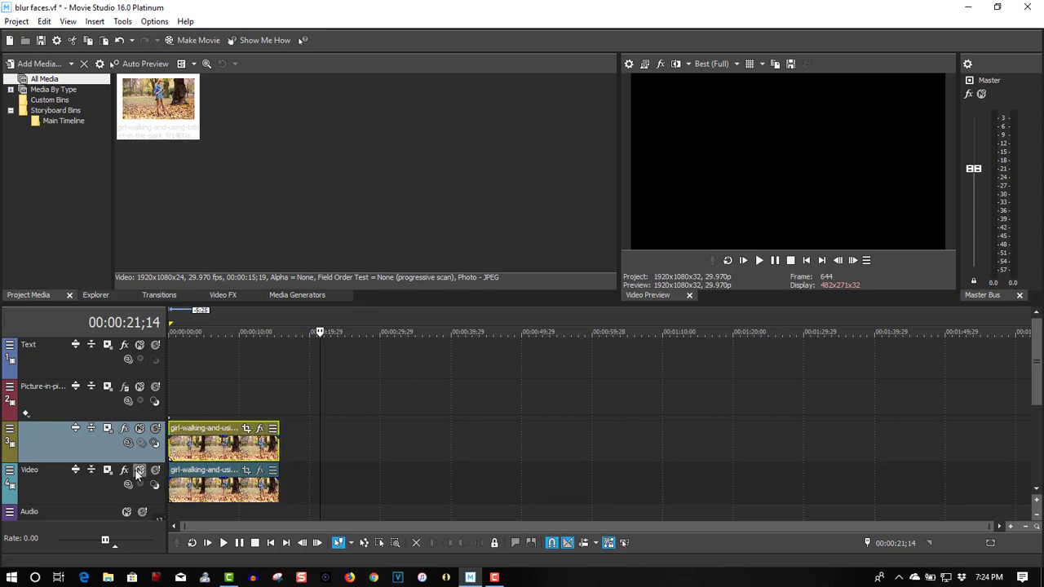
{"action": "left_click", "coordinate": [804, 260]}
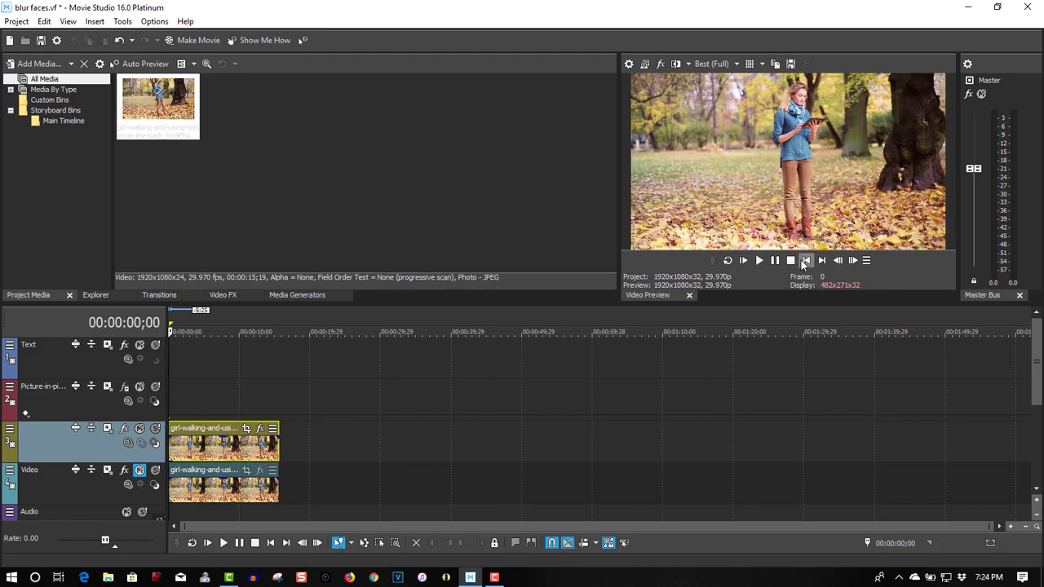
{"action": "left_click", "coordinate": [226, 295]}
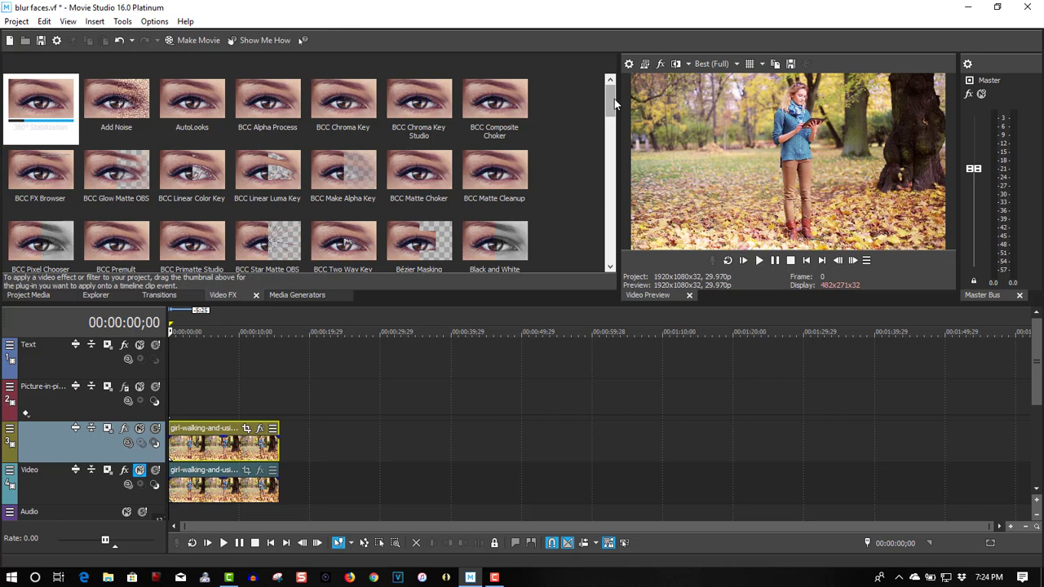
{"action": "left_click_drag", "start_coordinate": [614, 99], "coordinate": [610, 118]}
{"action": "left_click", "coordinate": [414, 179]}
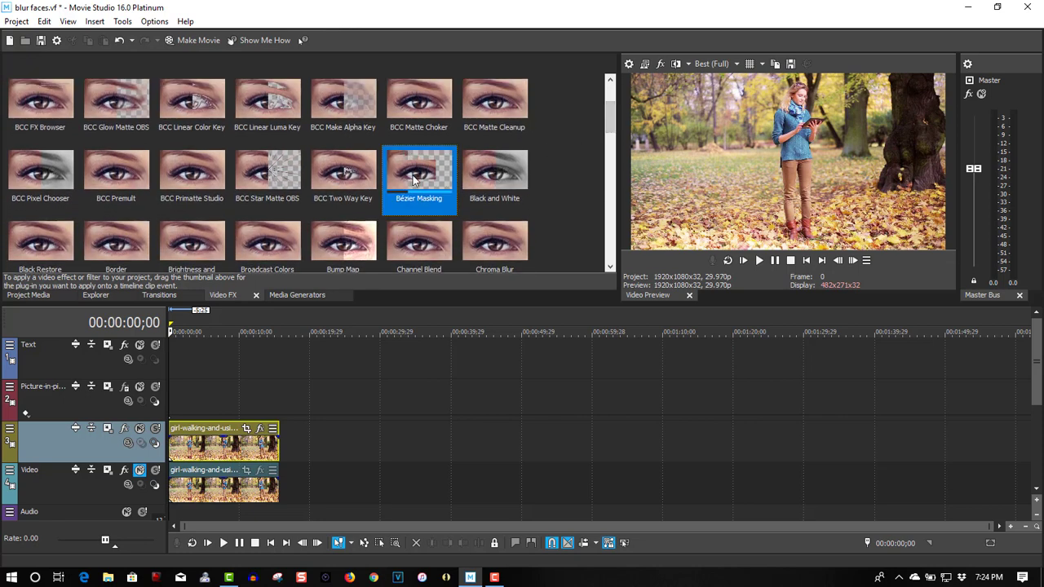
{"action": "left_click_drag", "start_coordinate": [414, 180], "coordinate": [211, 447]}
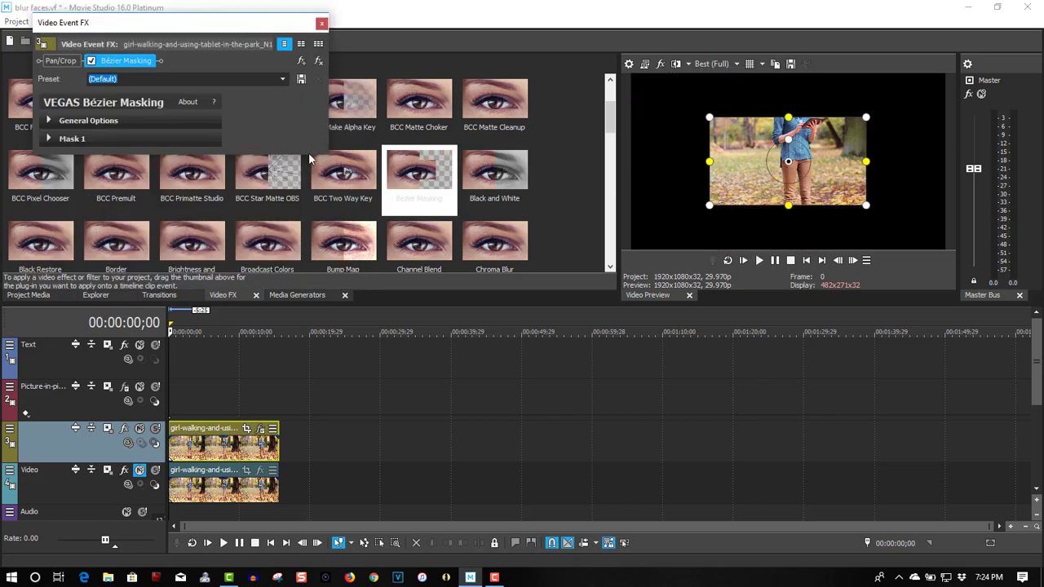
Step: Switch the Bézier mask to the Circle preset and move it over the woman's face
{"action": "left_click_drag", "start_coordinate": [294, 157], "coordinate": [270, 455]}
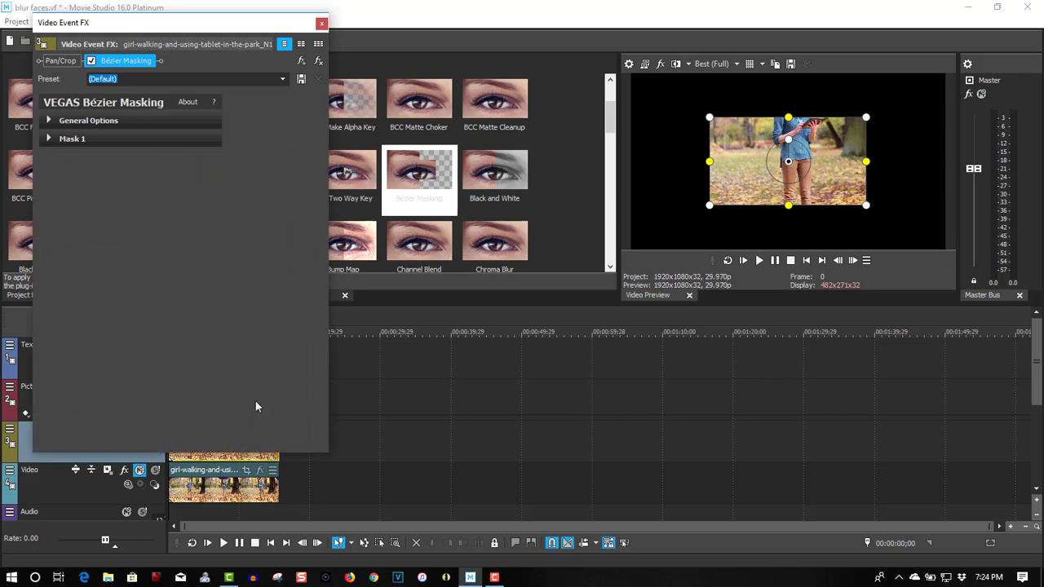
{"action": "left_click", "coordinate": [282, 81]}
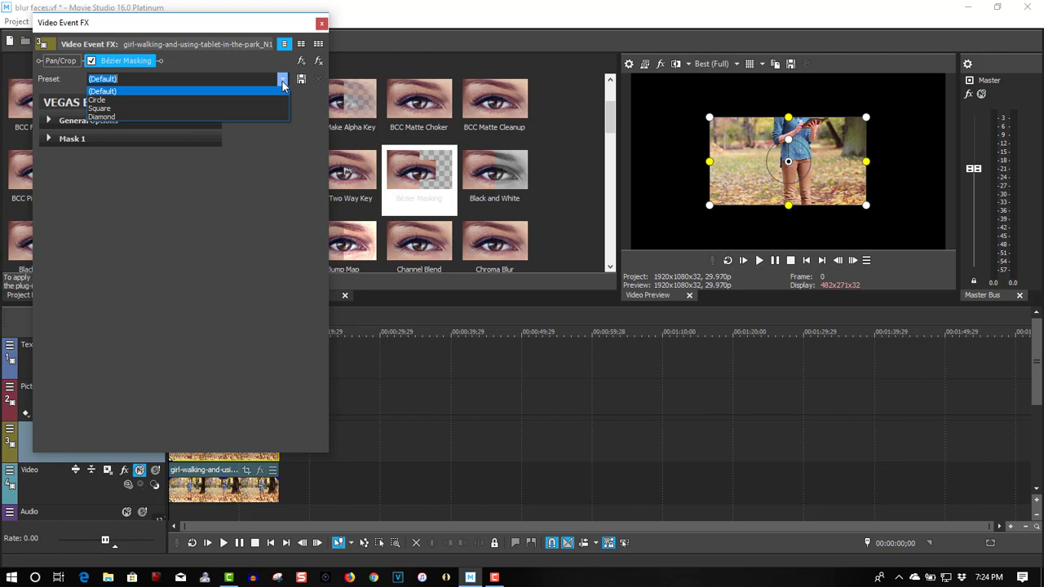
{"action": "left_click", "coordinate": [279, 100]}
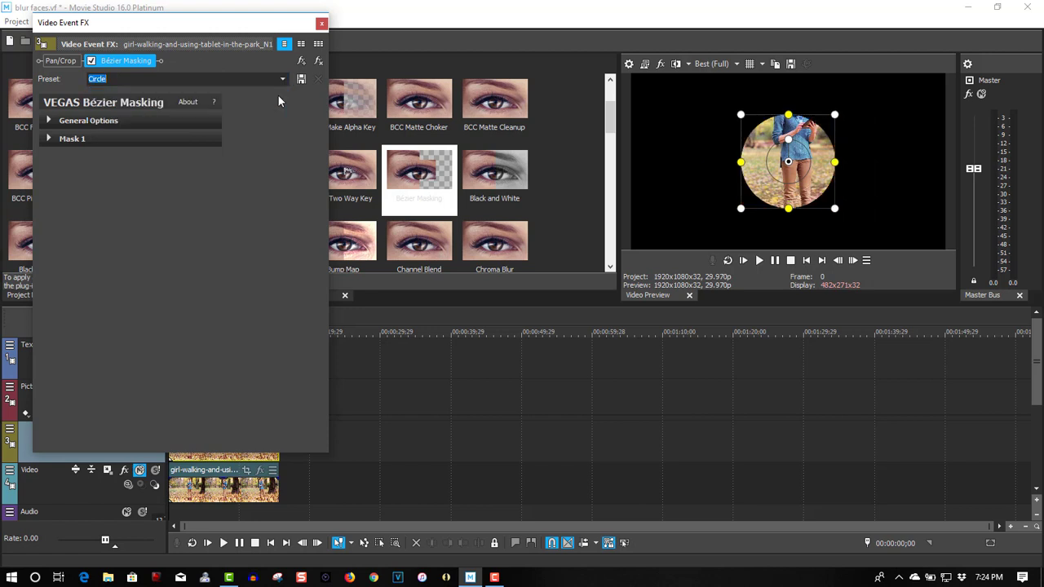
{"action": "left_click_drag", "start_coordinate": [773, 191], "coordinate": [787, 107]}
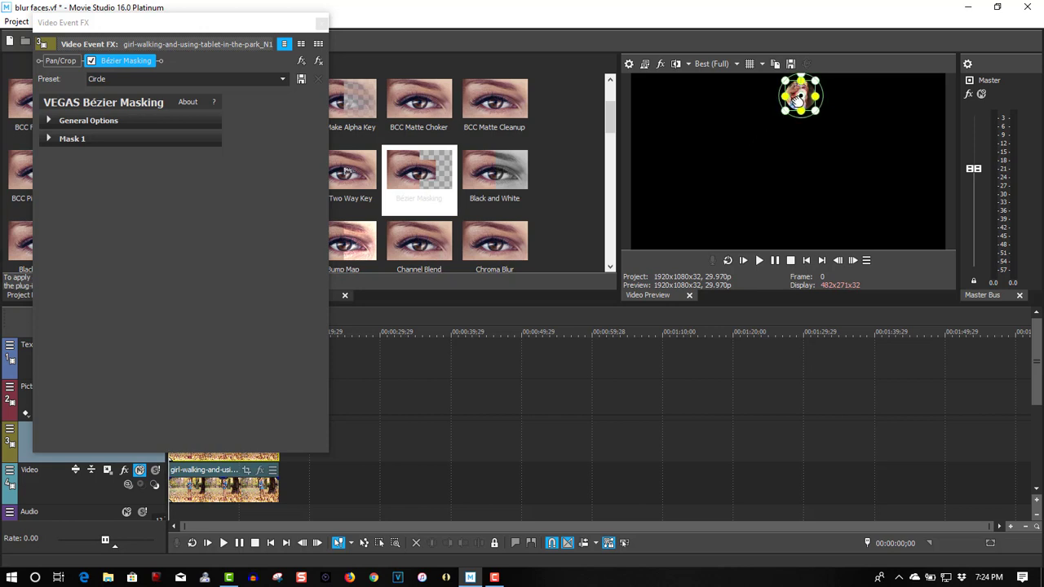
Step: Expand Mask 1 and its Tracking settings, then run tracking so the circle follows the face
{"action": "left_click", "coordinate": [46, 140]}
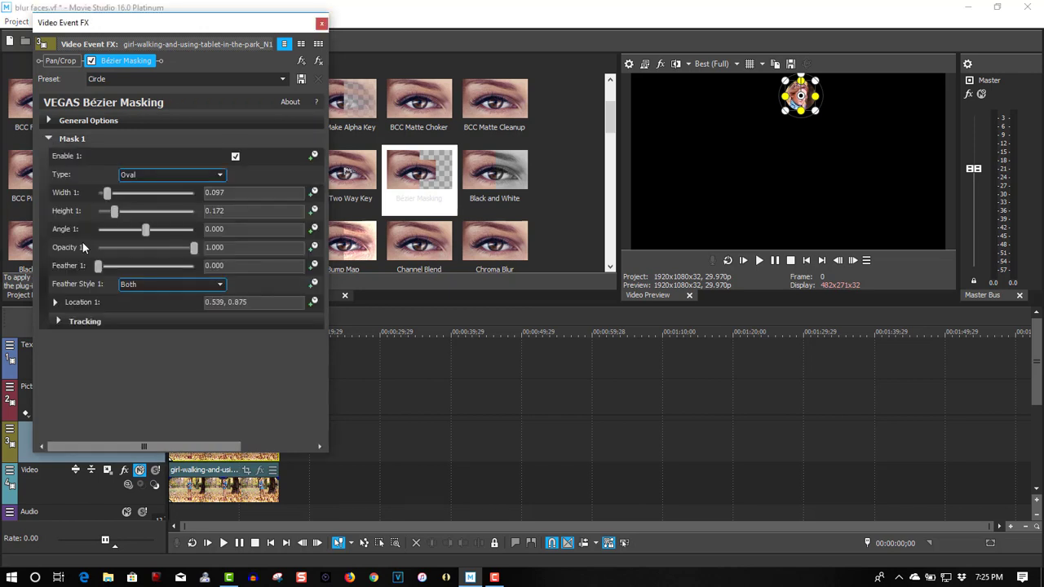
{"action": "left_click", "coordinate": [58, 322]}
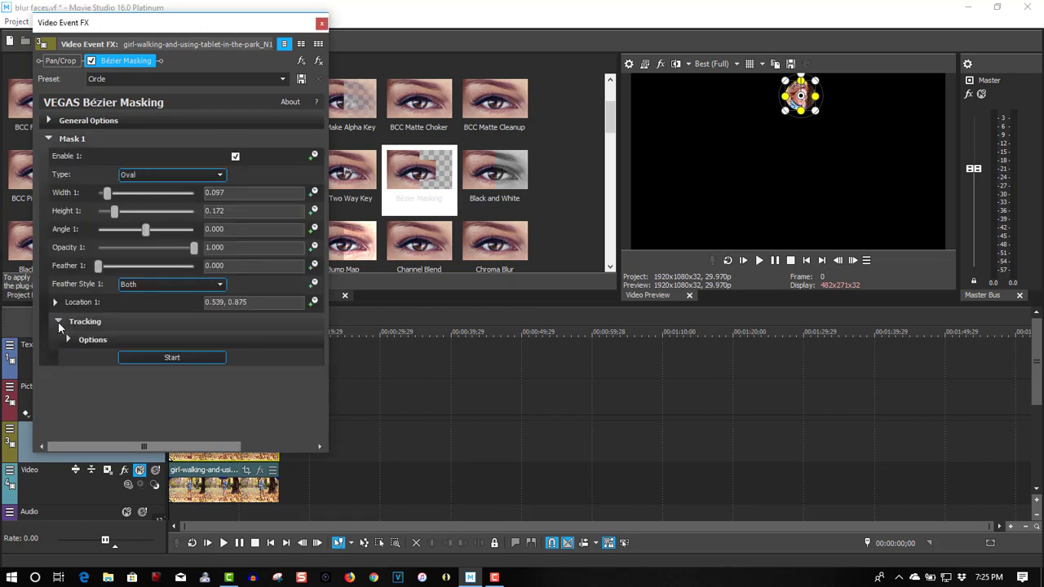
{"action": "left_click", "coordinate": [171, 360]}
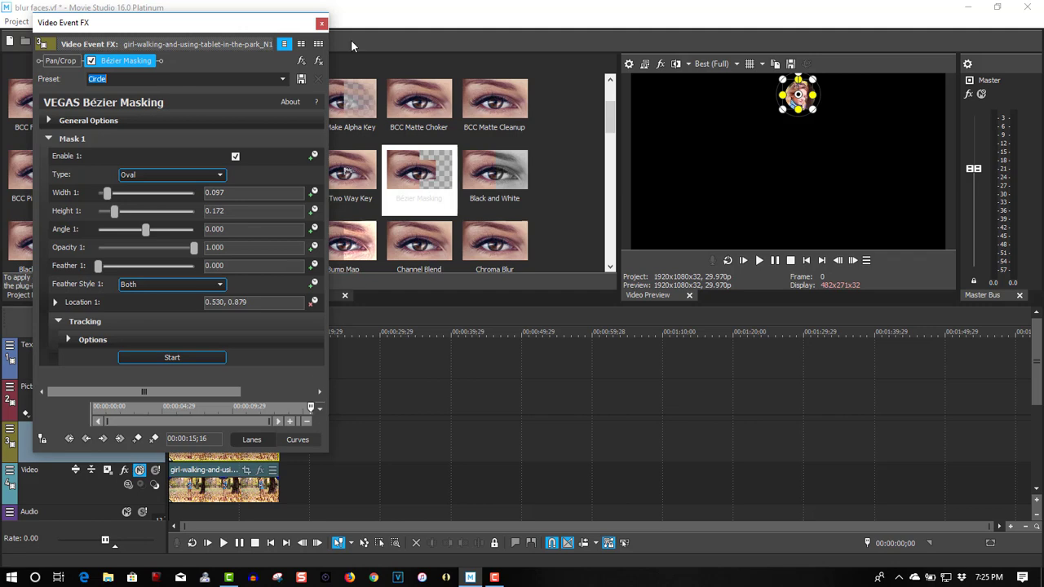
Step: Unmute the original Video track and locate Pixelate in the Video FX list
{"action": "left_click", "coordinate": [321, 24]}
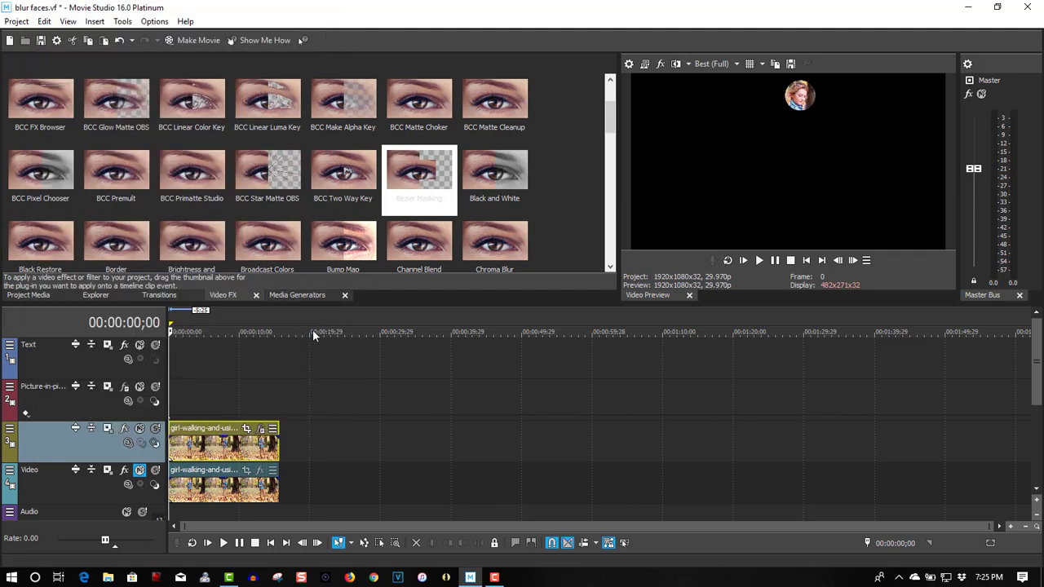
{"action": "left_click", "coordinate": [140, 473]}
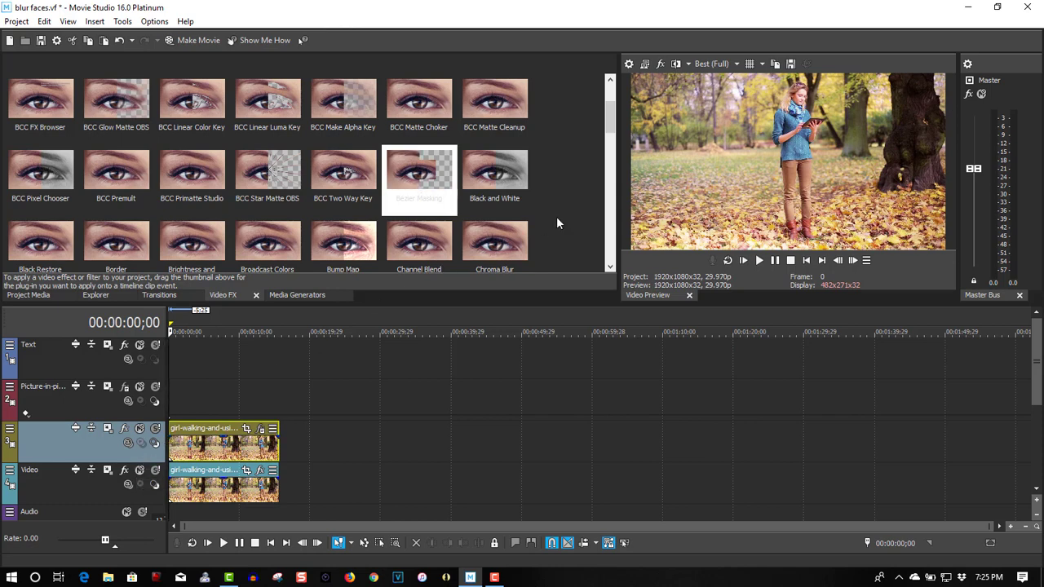
{"action": "scroll", "coordinate": [613, 129], "scroll_direction": "down", "scroll_amount": 3}
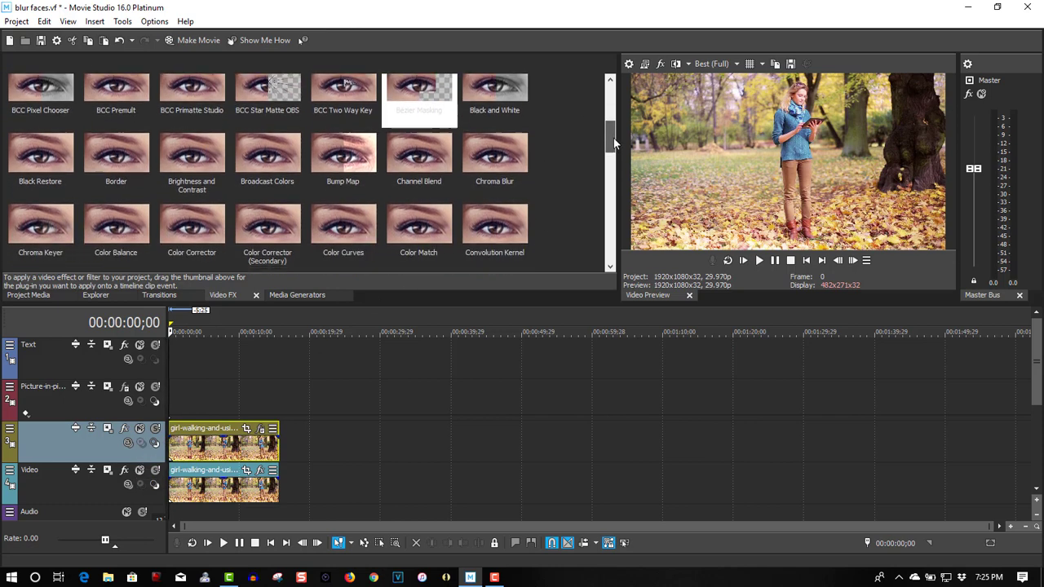
{"action": "left_click_drag", "start_coordinate": [613, 137], "coordinate": [611, 203]}
Step: Apply Pixelate to the upper clip with horizontal 0.946 and vertical 0.837 pixelization
{"action": "left_click_drag", "start_coordinate": [122, 245], "coordinate": [199, 442]}
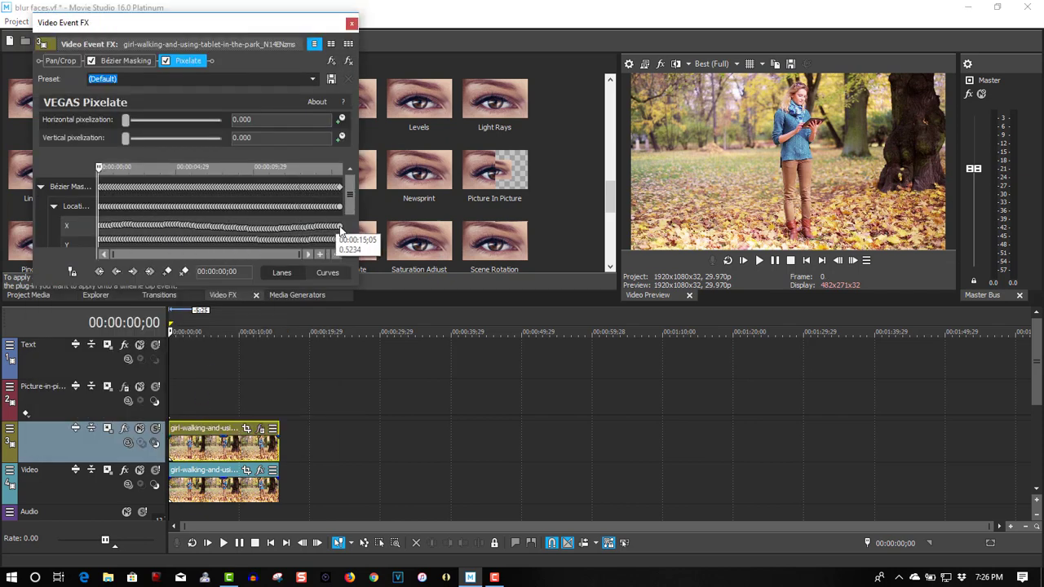
{"action": "left_click_drag", "start_coordinate": [124, 144], "coordinate": [205, 146]}
{"action": "left_click_drag", "start_coordinate": [127, 121], "coordinate": [206, 139]}
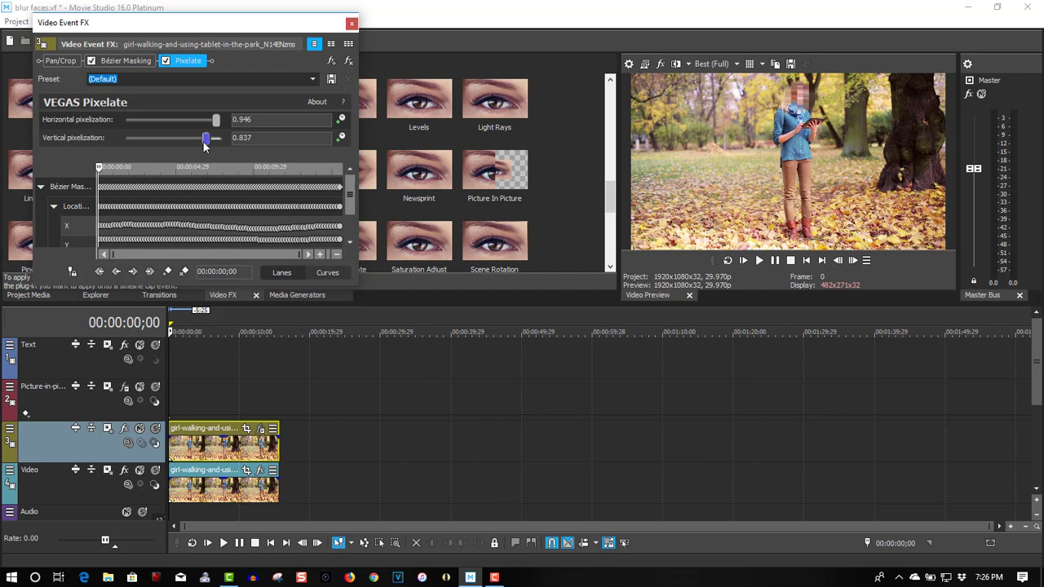
{"action": "left_click", "coordinate": [351, 24]}
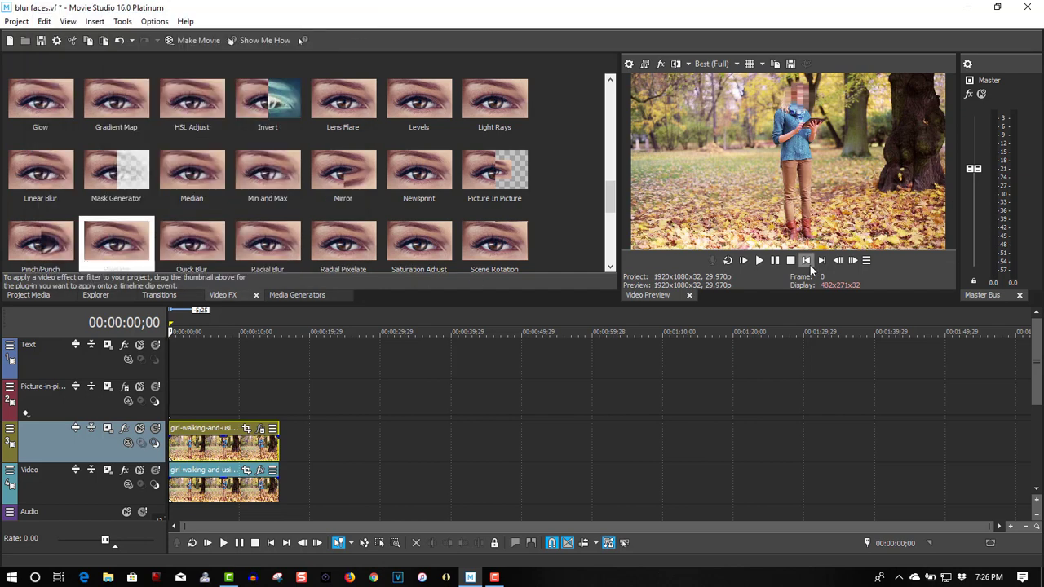
{"action": "left_click", "coordinate": [759, 263]}
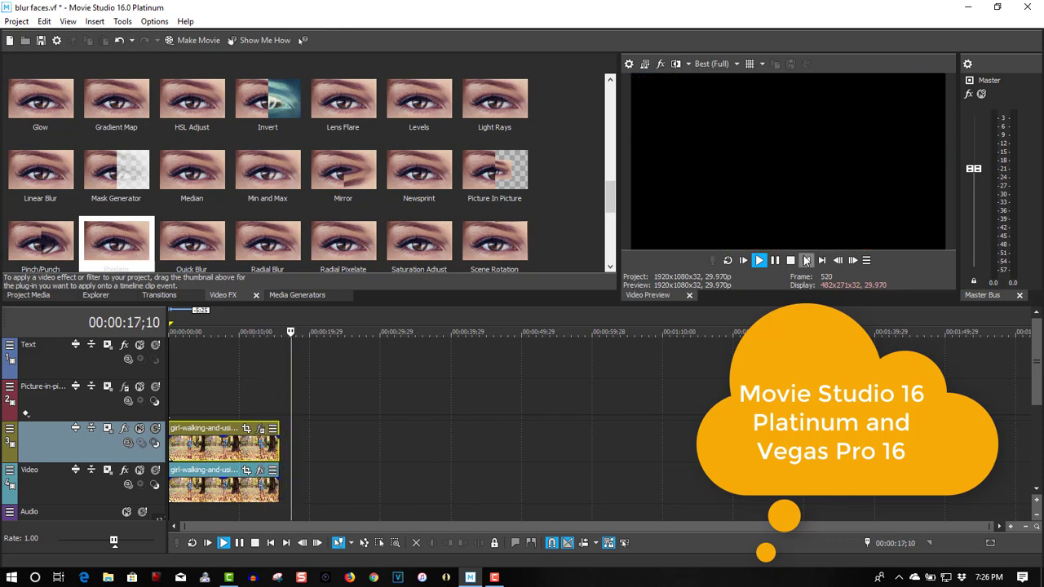
{"action": "left_click", "coordinate": [807, 260]}
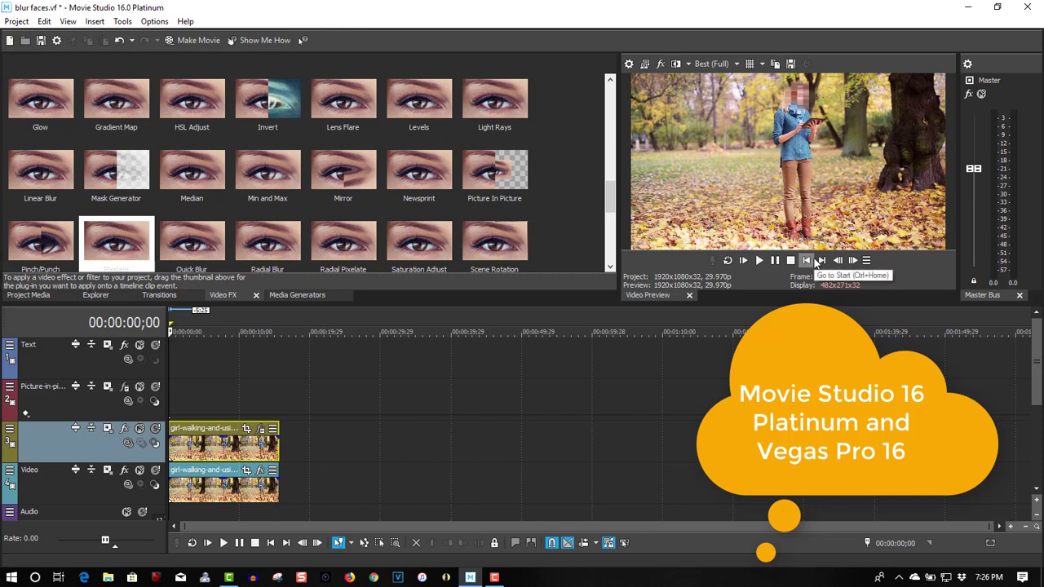